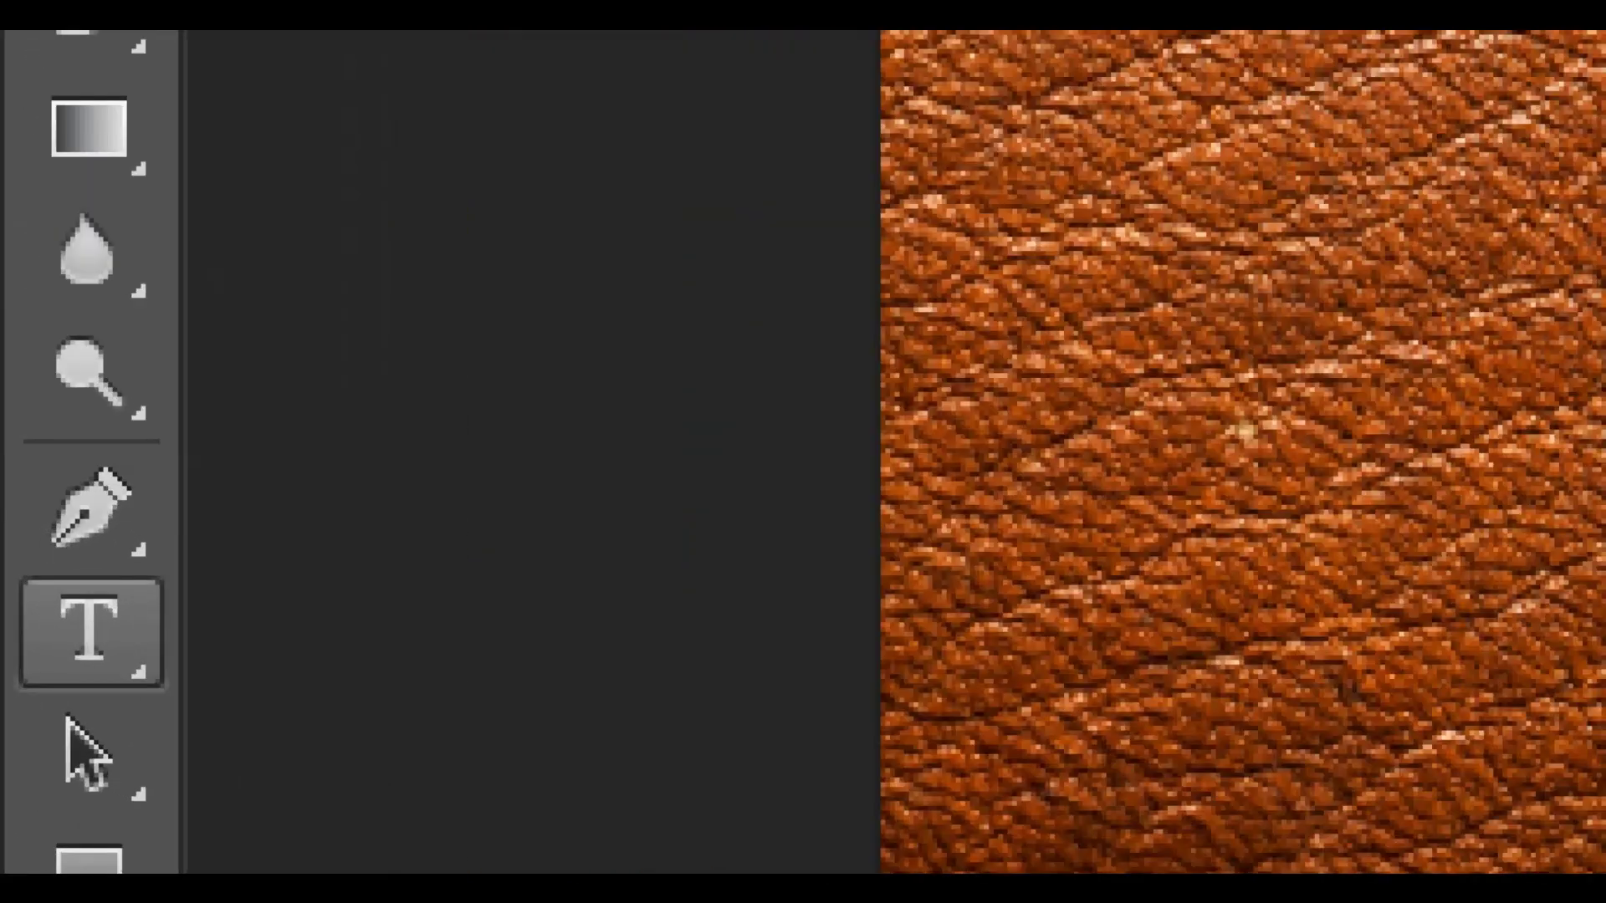
# - Switch to the Horizontal Type tool to add text on the leather
pyautogui.click(32, 610)
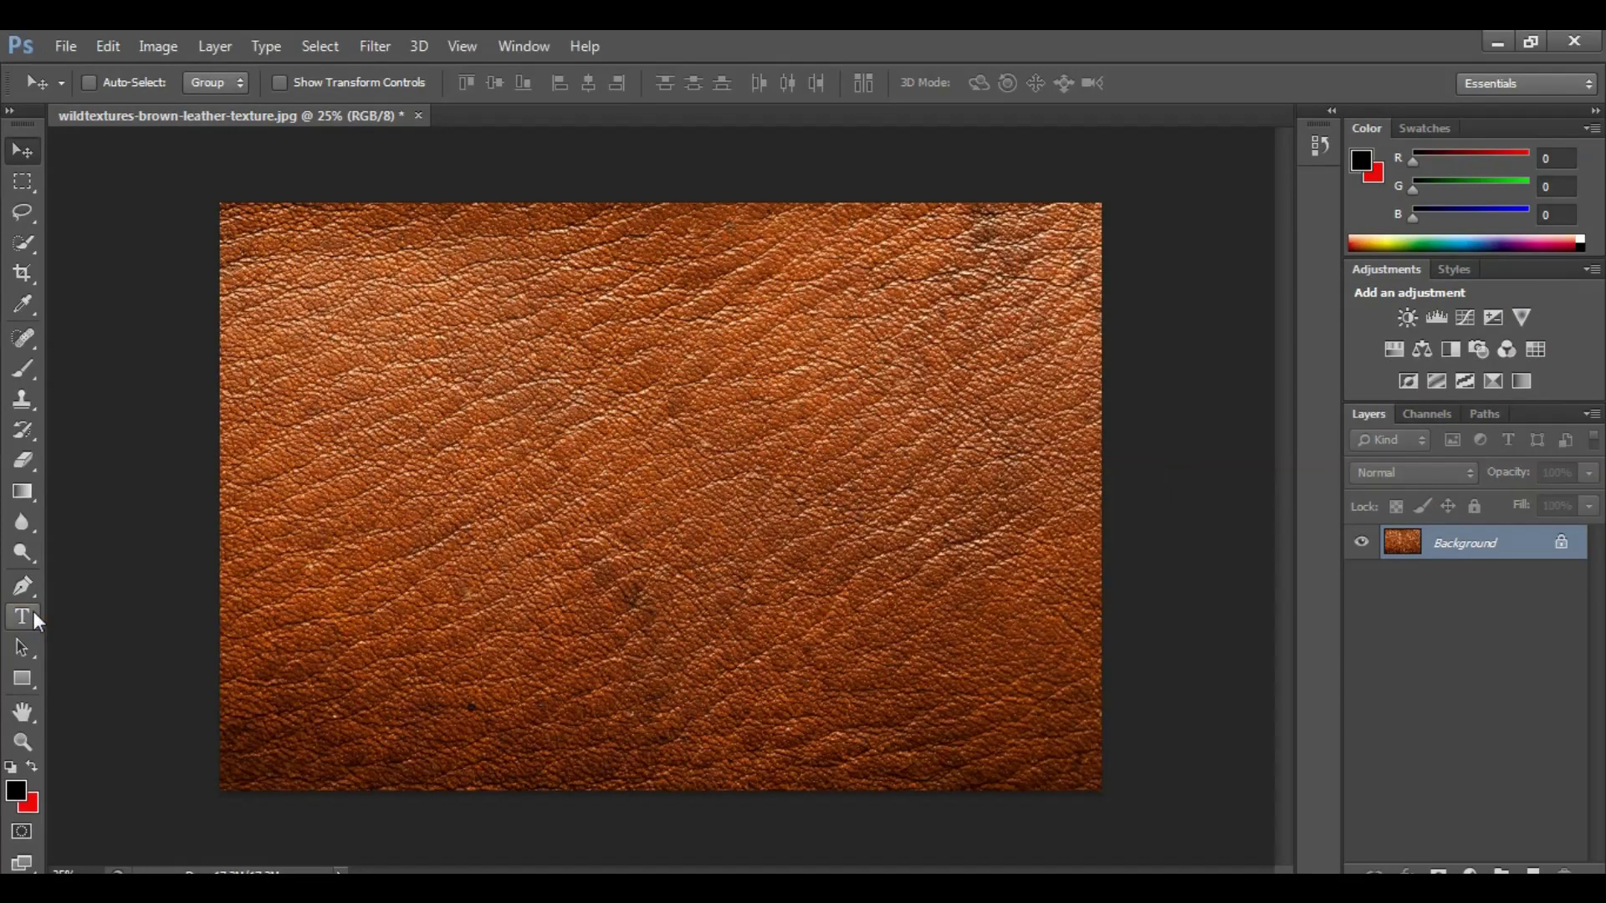
# - Type 'Akkas Editing' on the leather and scale it up to large black text
pyautogui.click(371, 476)
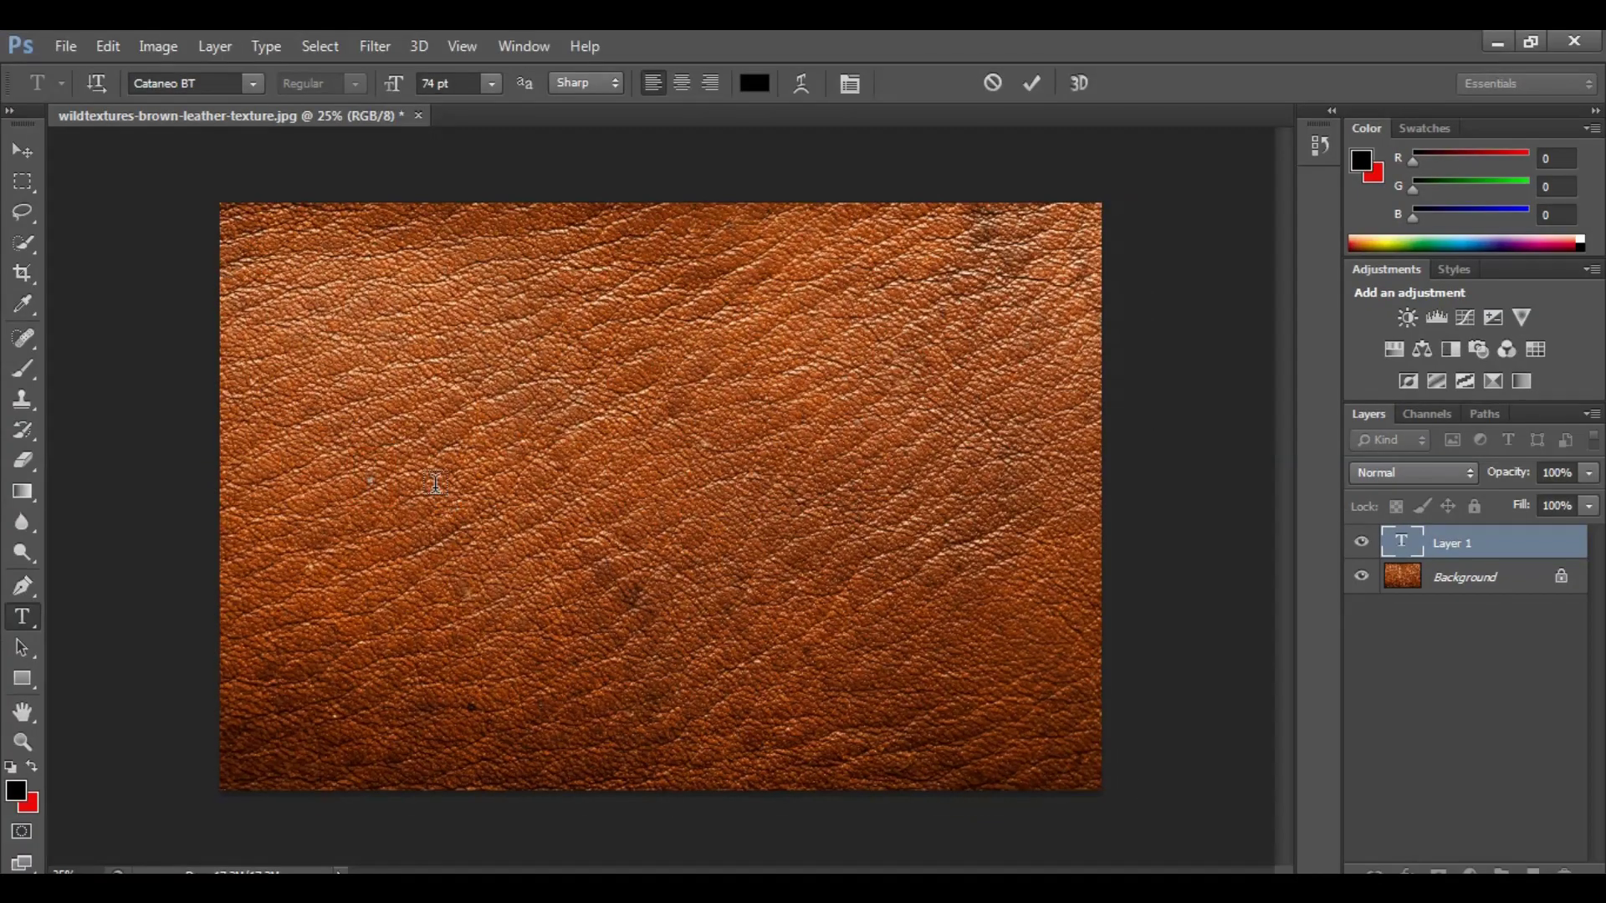
pyautogui.write('Akkas Ed')
pyautogui.write('ng')
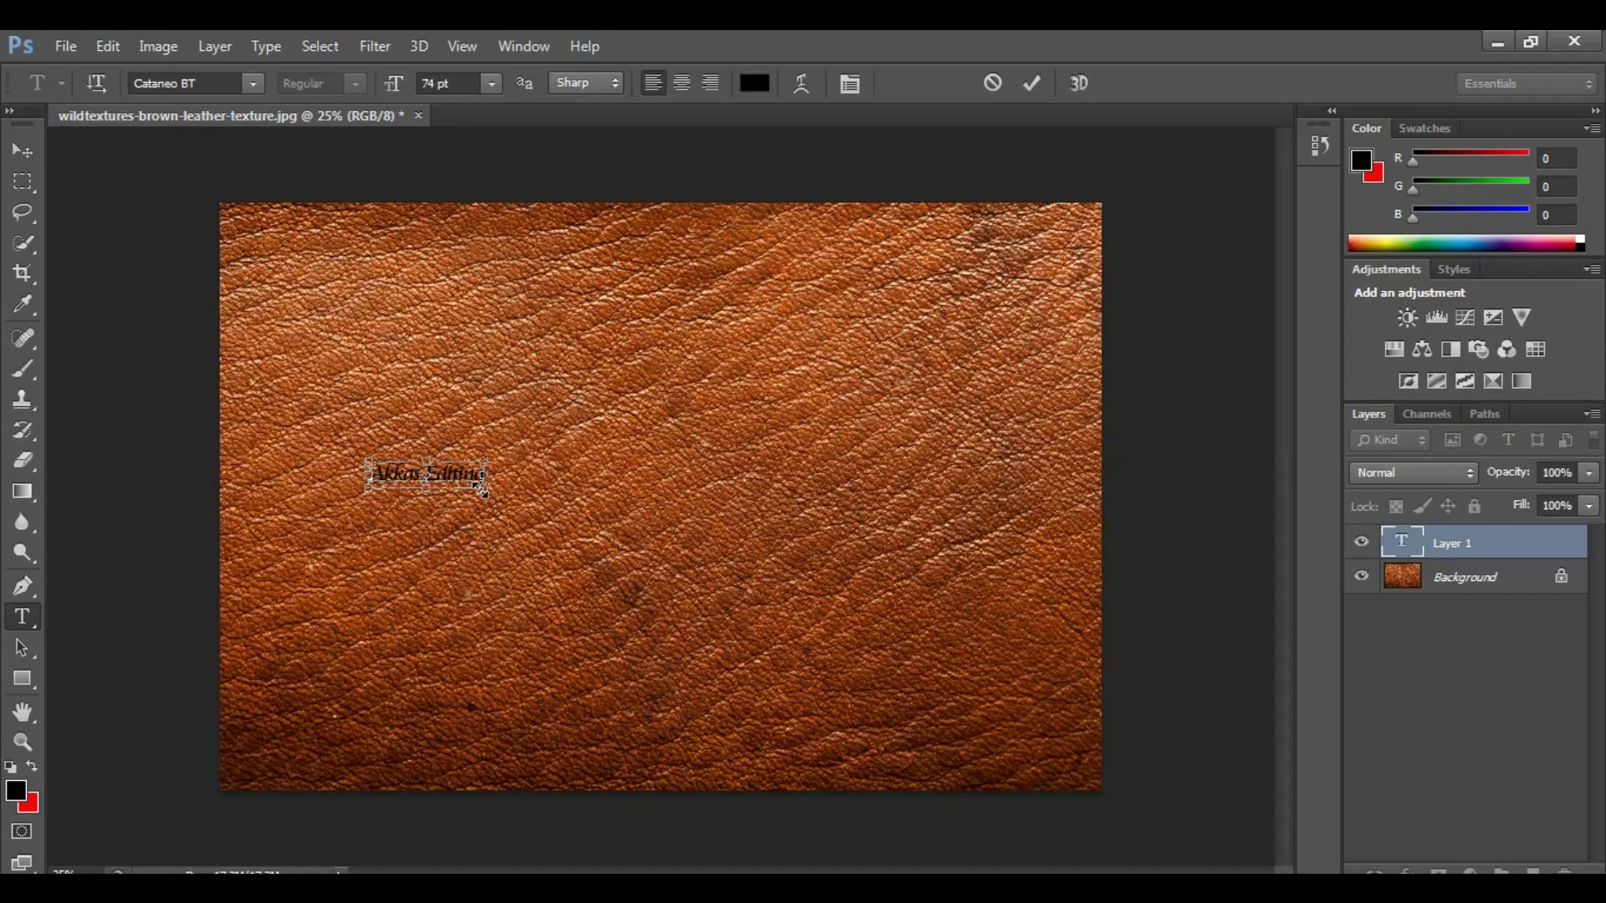
pyautogui.moveTo(483, 492); pyautogui.dragTo(1026, 606)
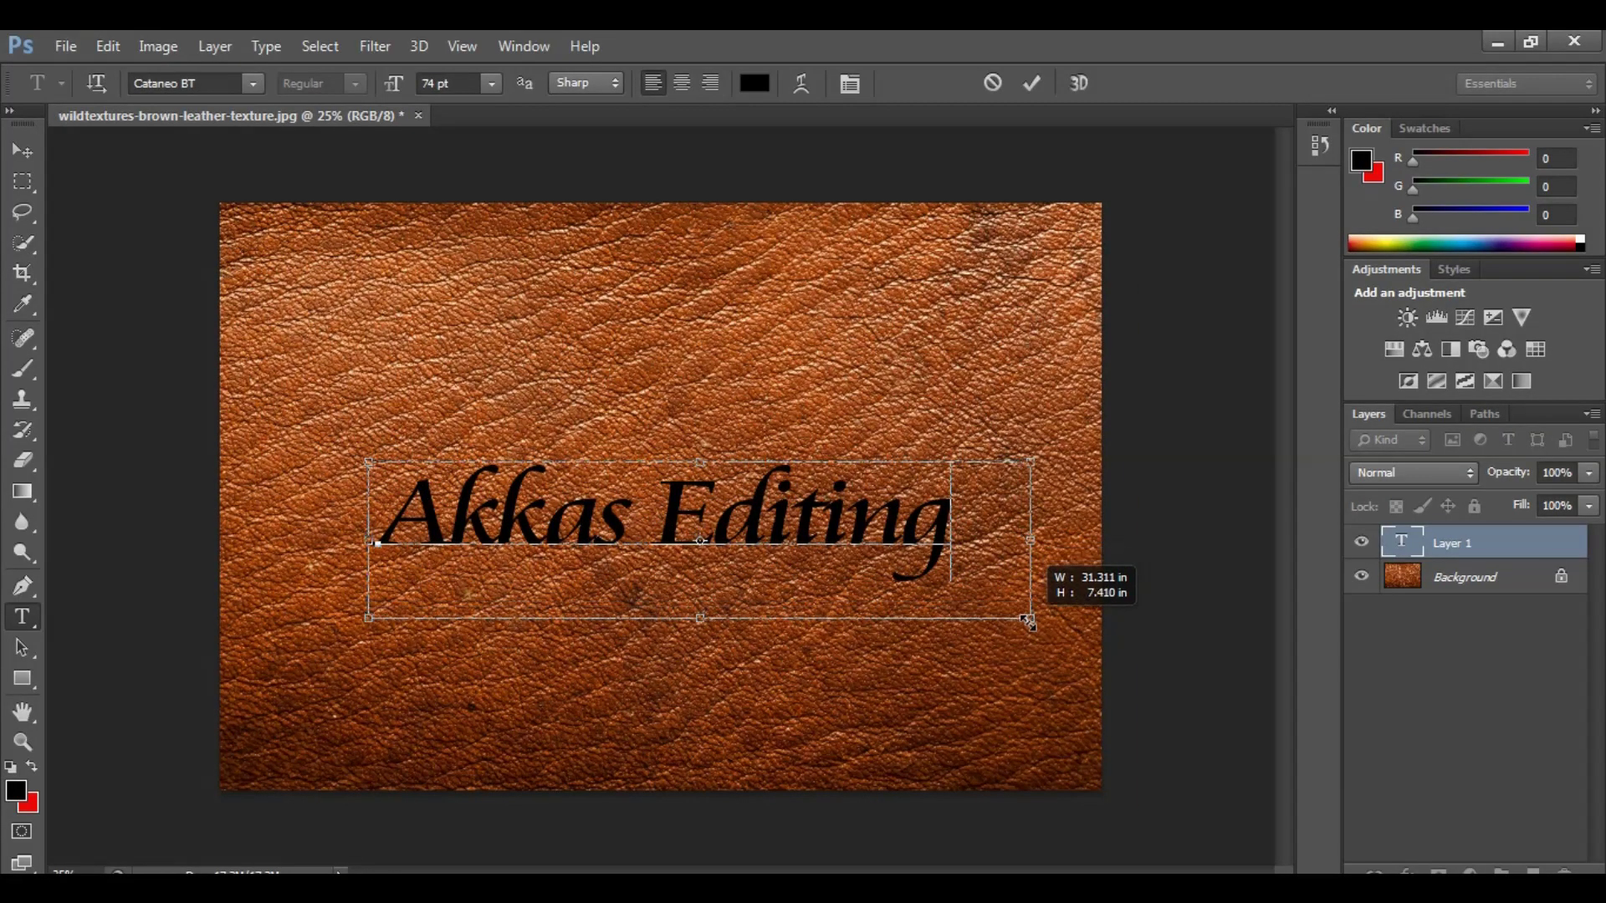
pyautogui.moveTo(1026, 605); pyautogui.dragTo(1031, 623)
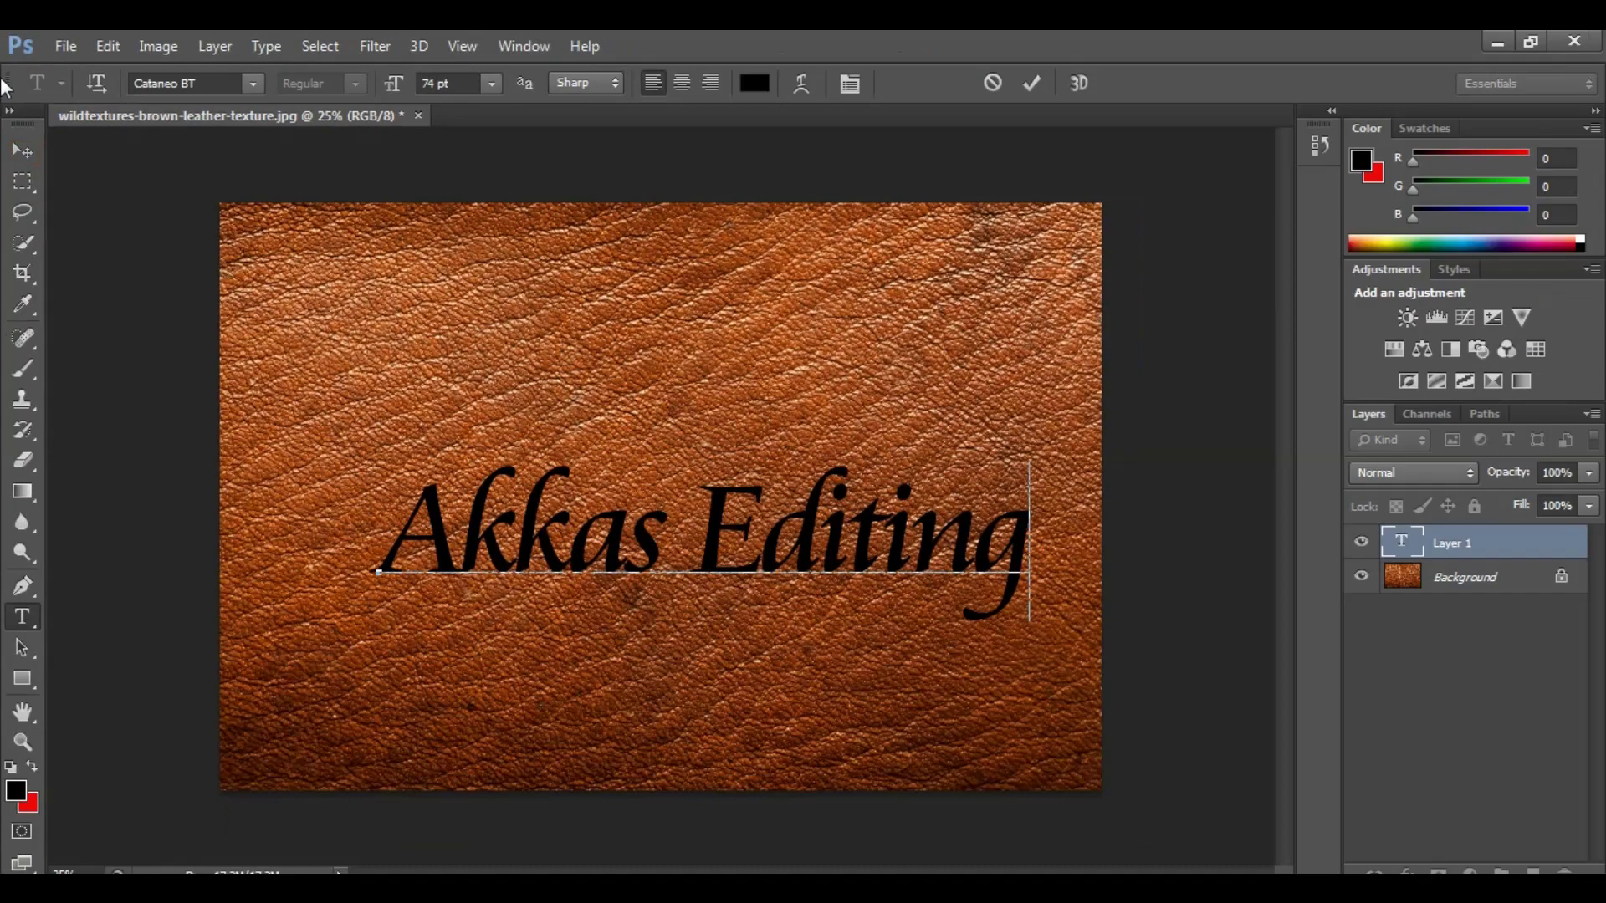
# - Commit the text and set its layer to Color Burn blend mode with 0% fill
pyautogui.click(24, 152)
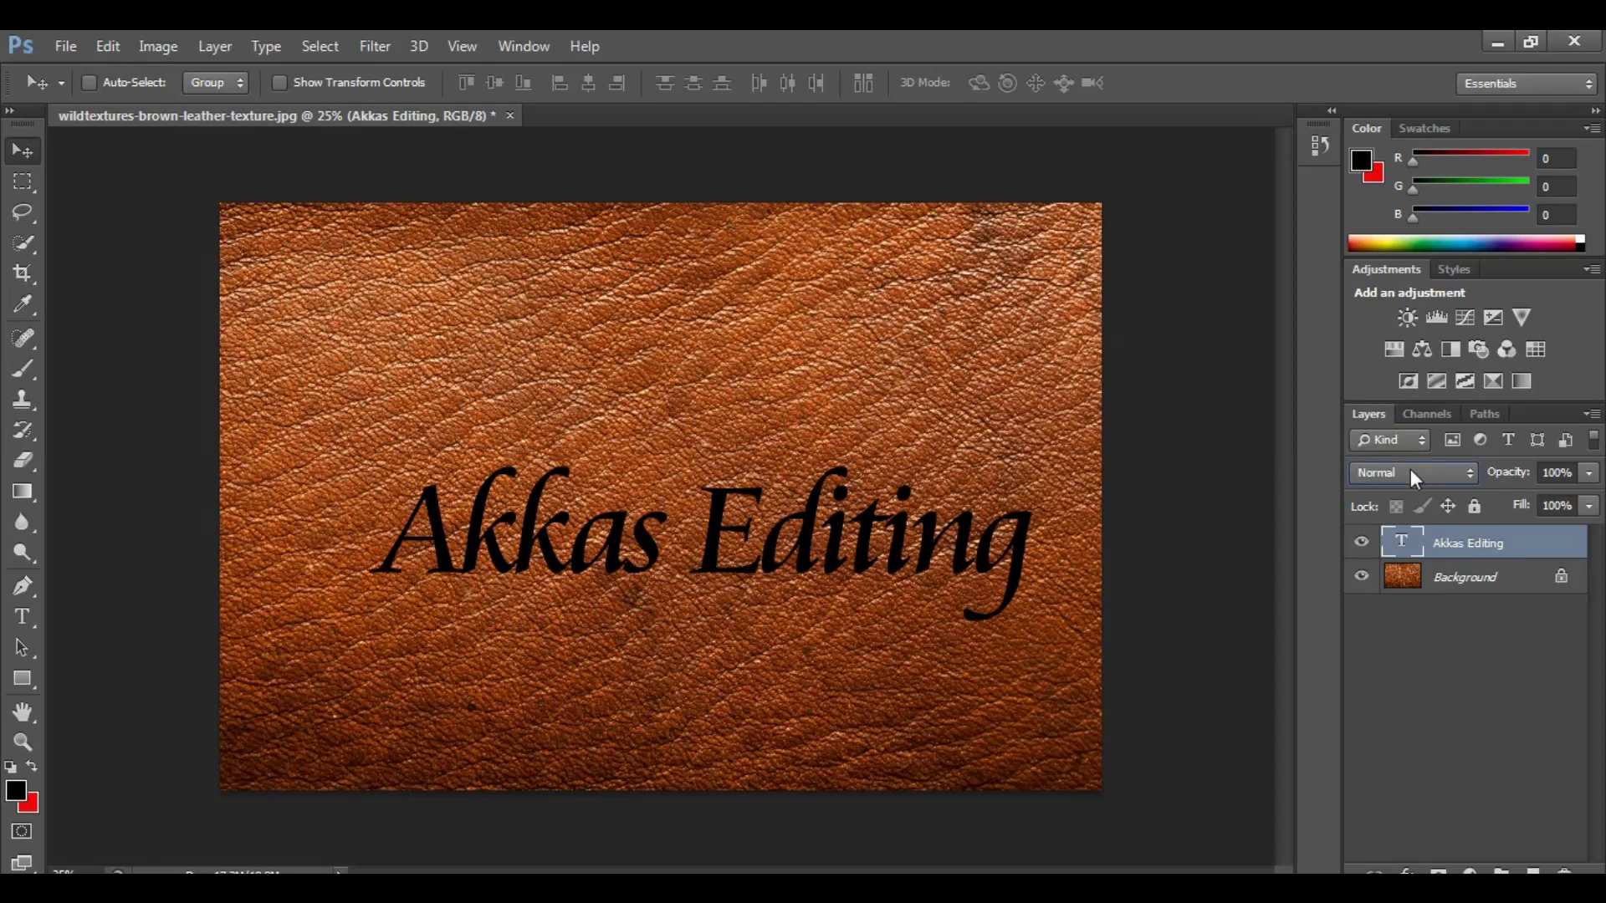
pyautogui.click(1410, 469)
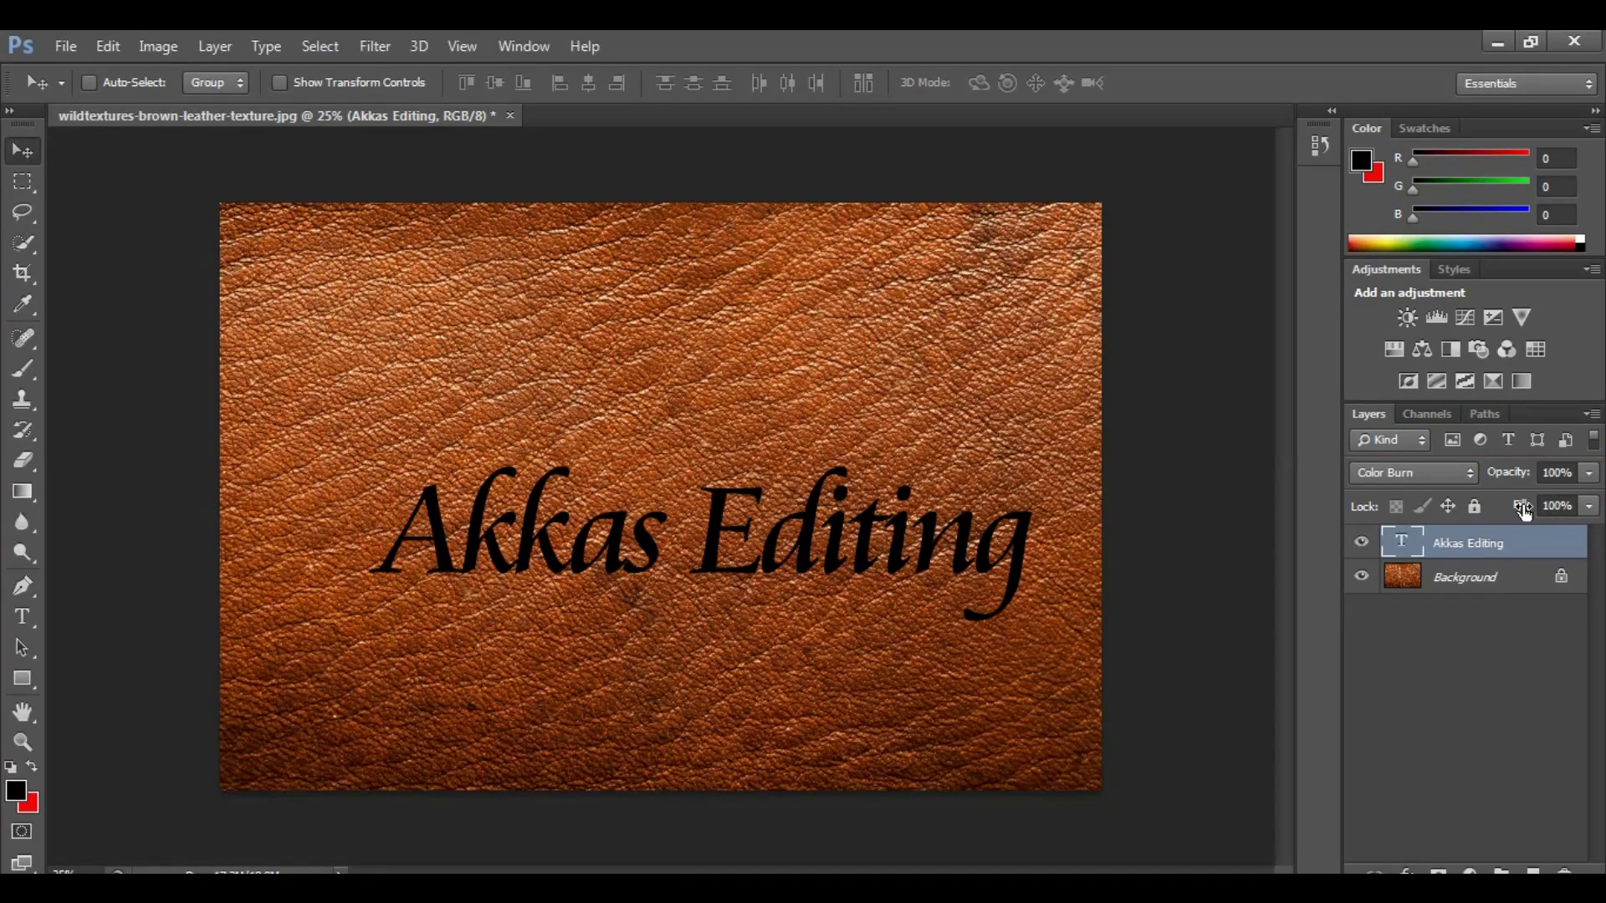
pyautogui.moveTo(1524, 508); pyautogui.dragTo(1363, 536)
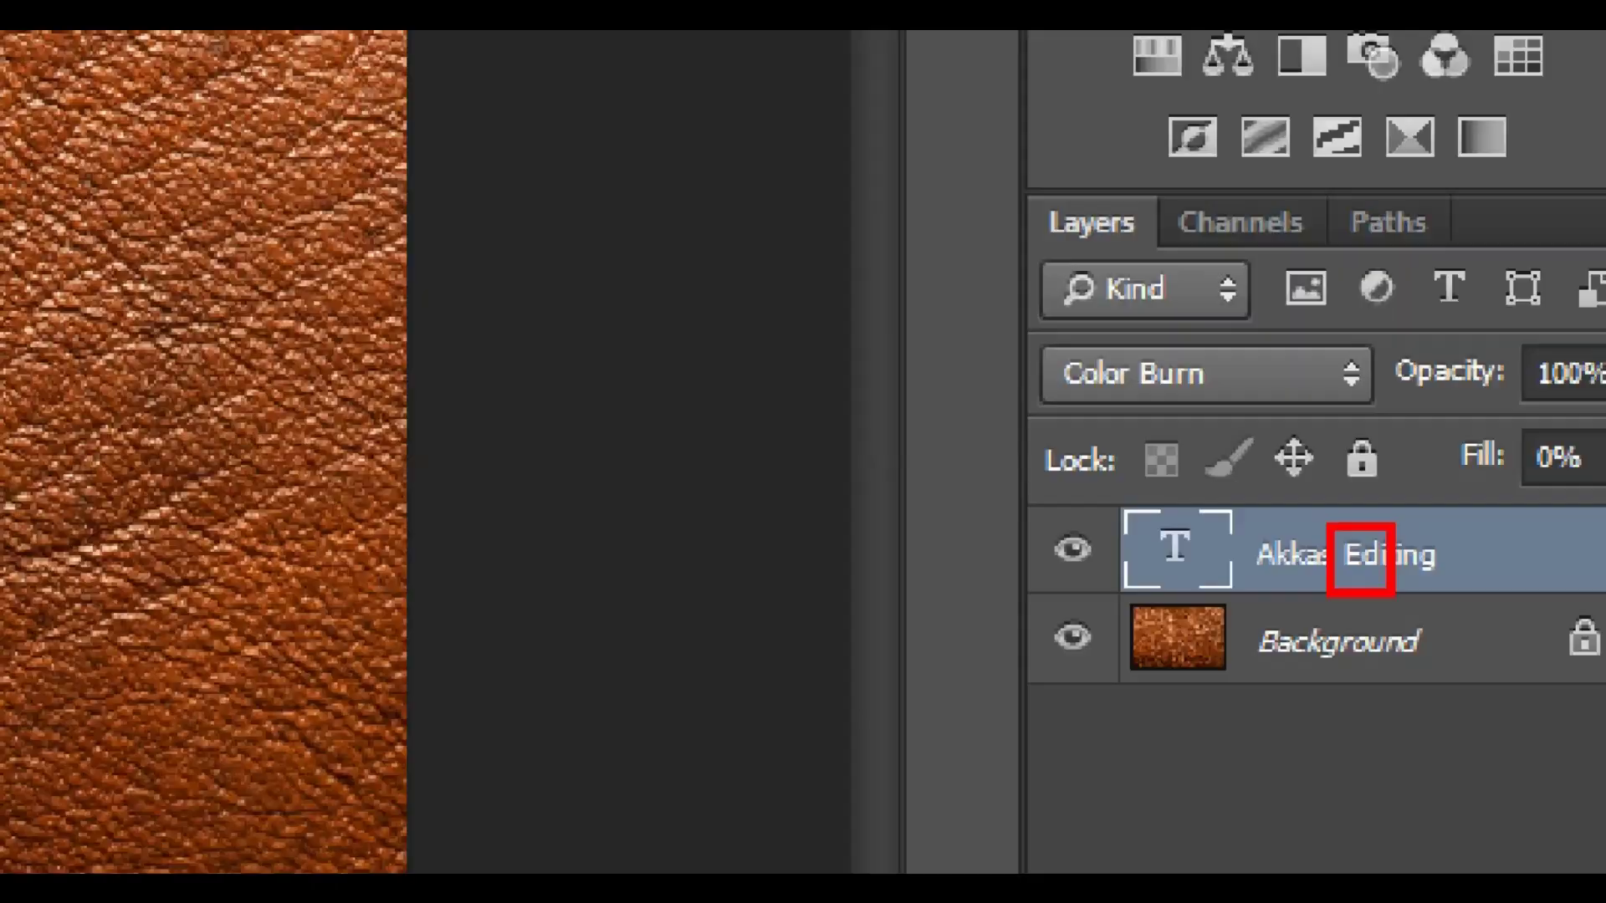
# - Open Blending Options for the Akkas Editing layer from its context menu
pyautogui.rightClick(1465, 542)
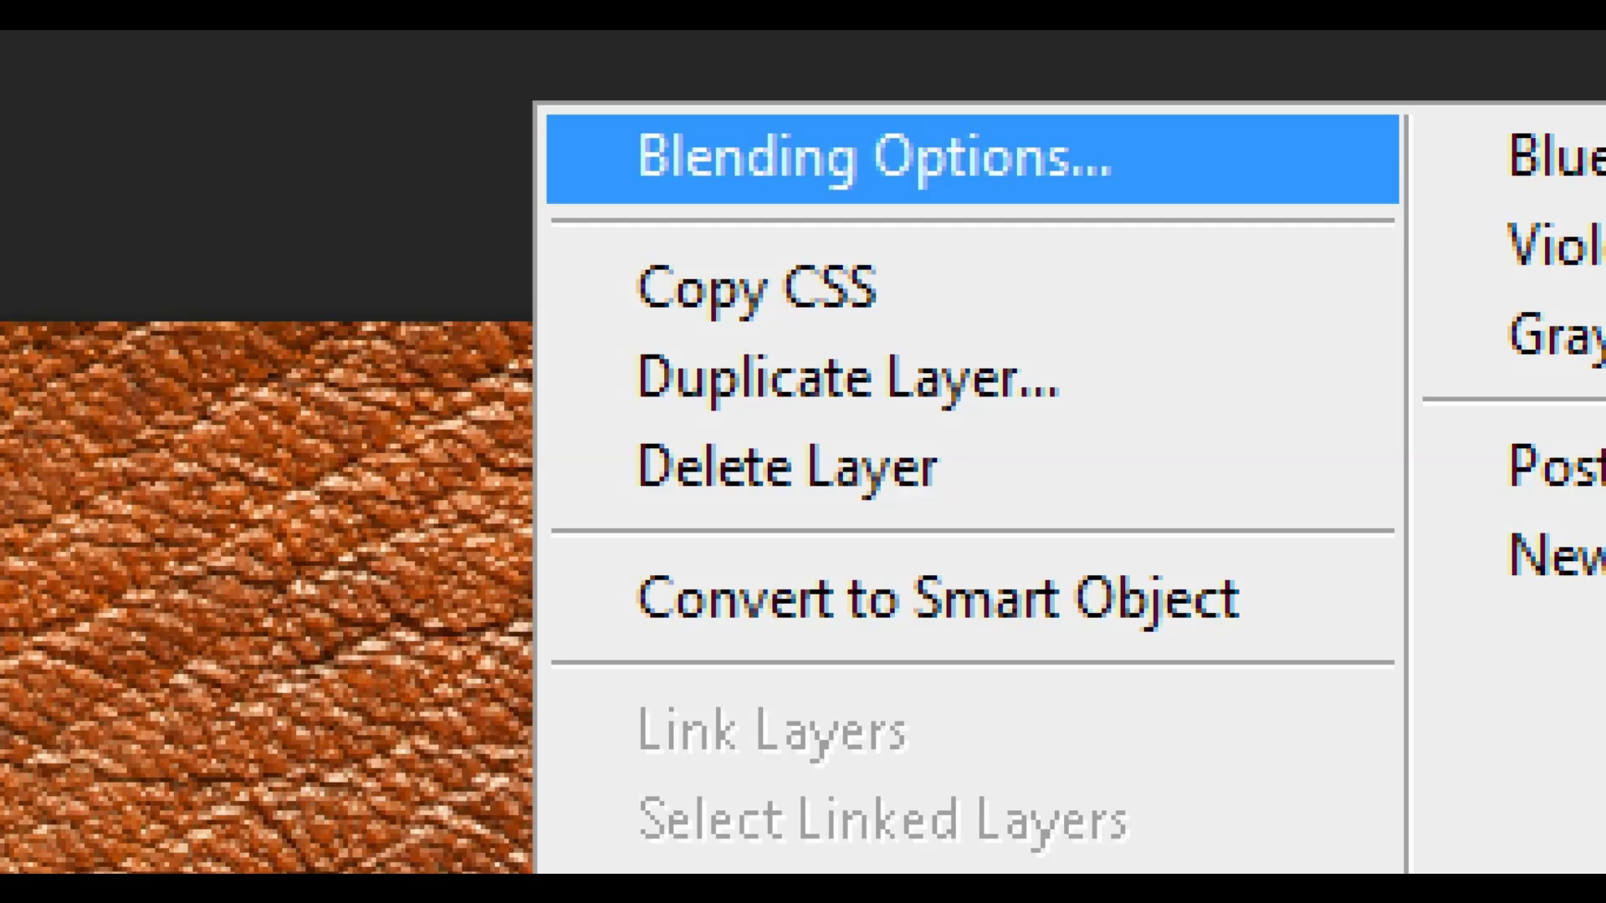
pyautogui.click(870, 158)
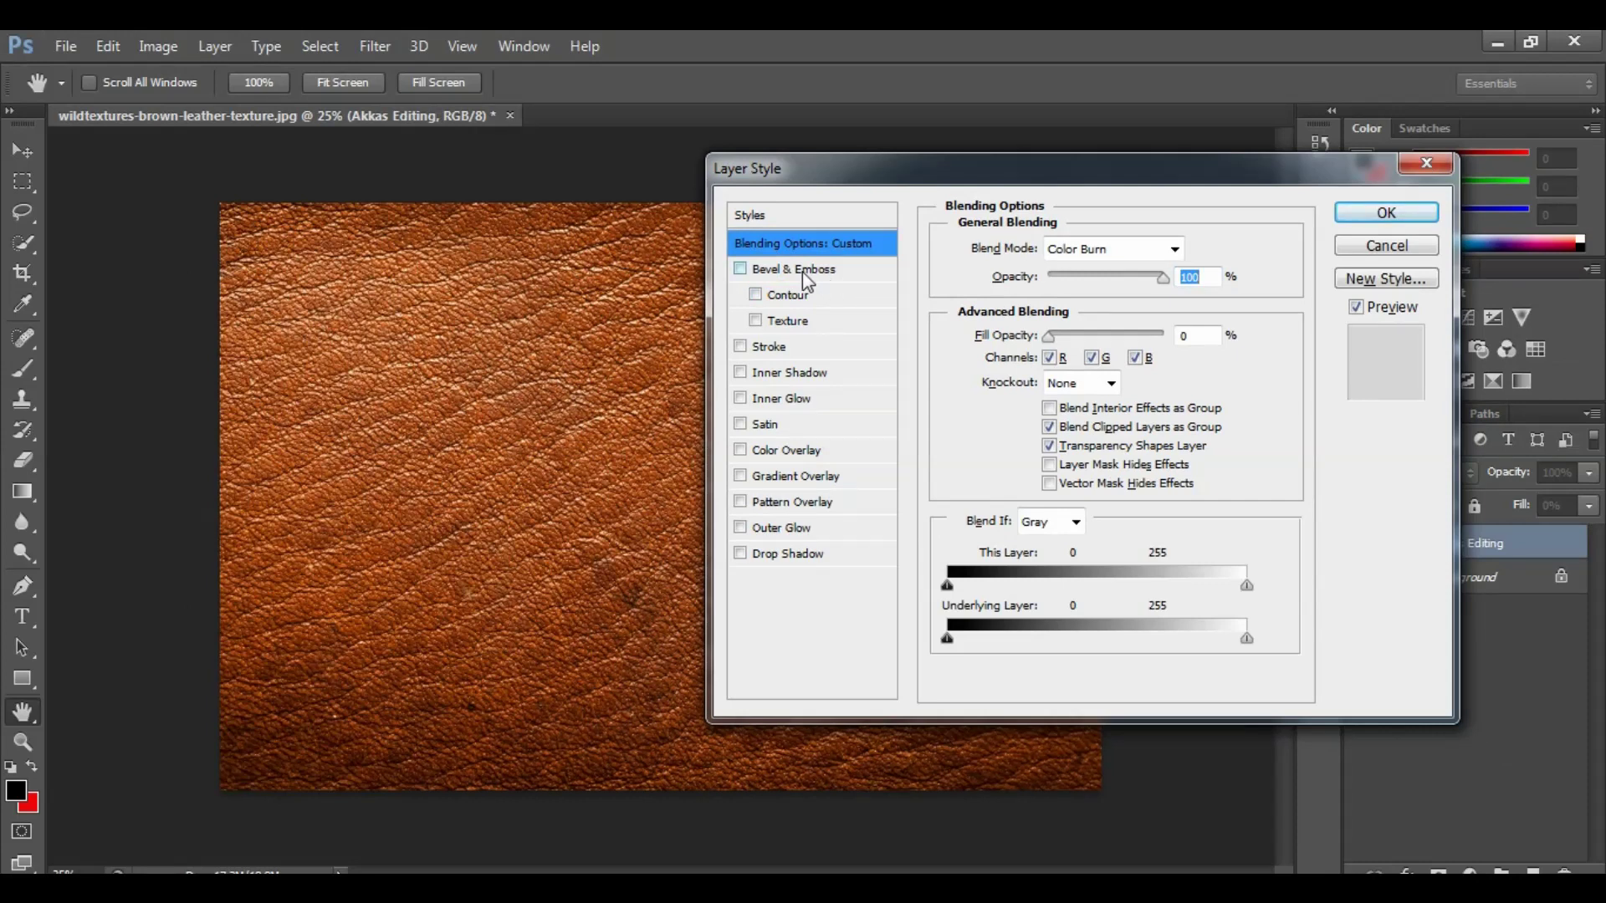
# - Enable Bevel & Emboss (Inner Bevel, Smooth, 100% depth, 5 px size)
pyautogui.click(801, 273)
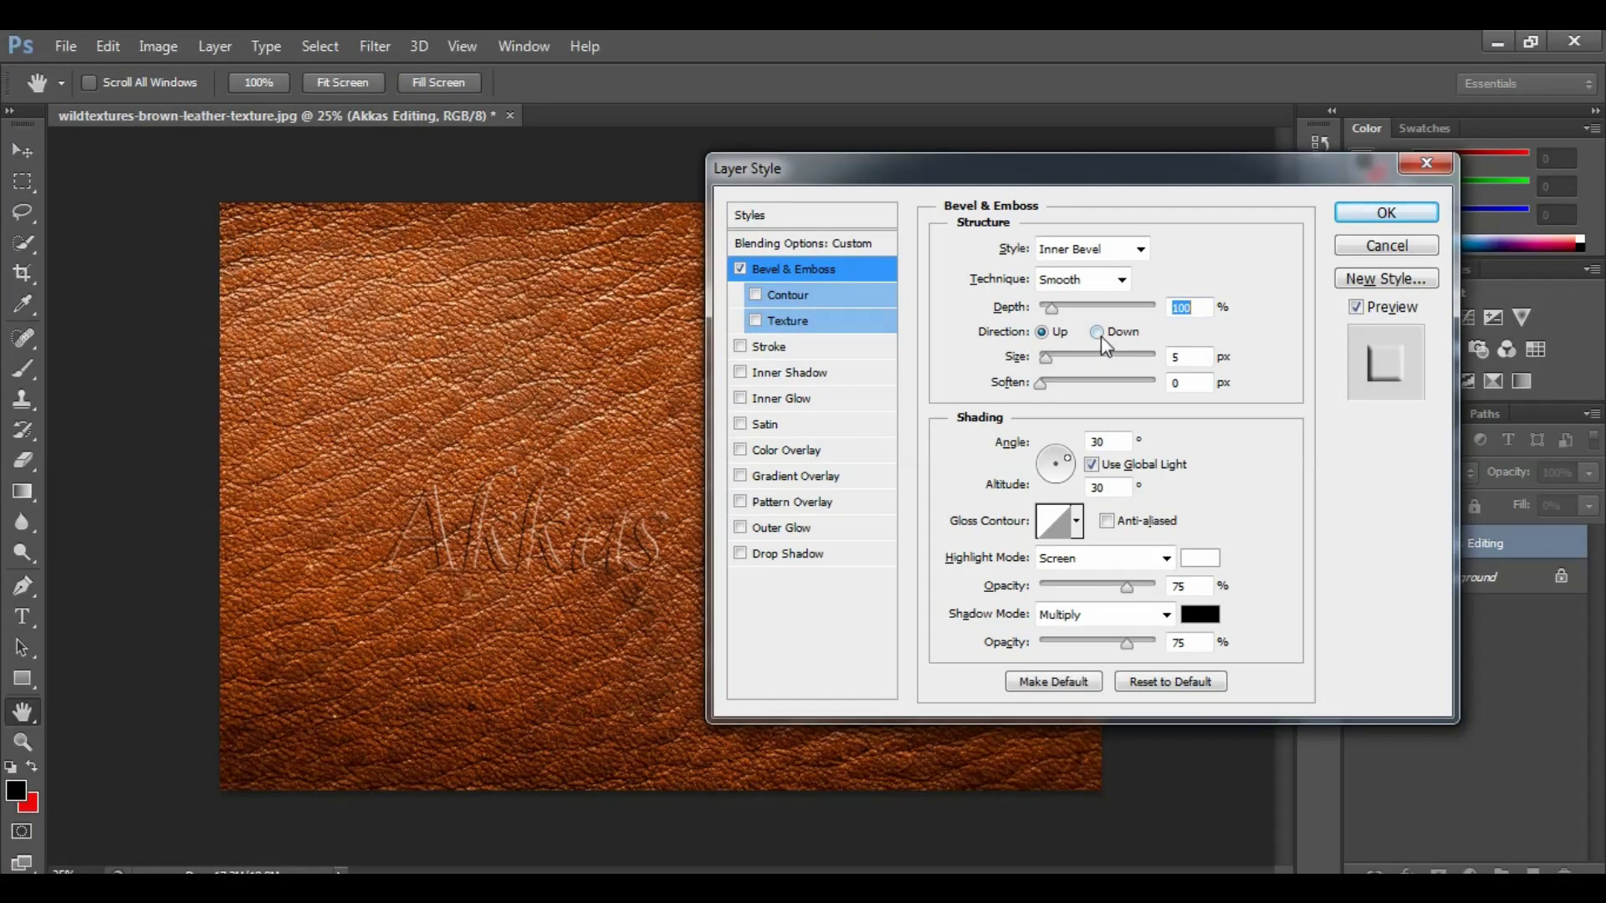
# - Set the bevel to Down direction, a larger size, 1 px soften and 235% depth
pyautogui.click(1099, 333)
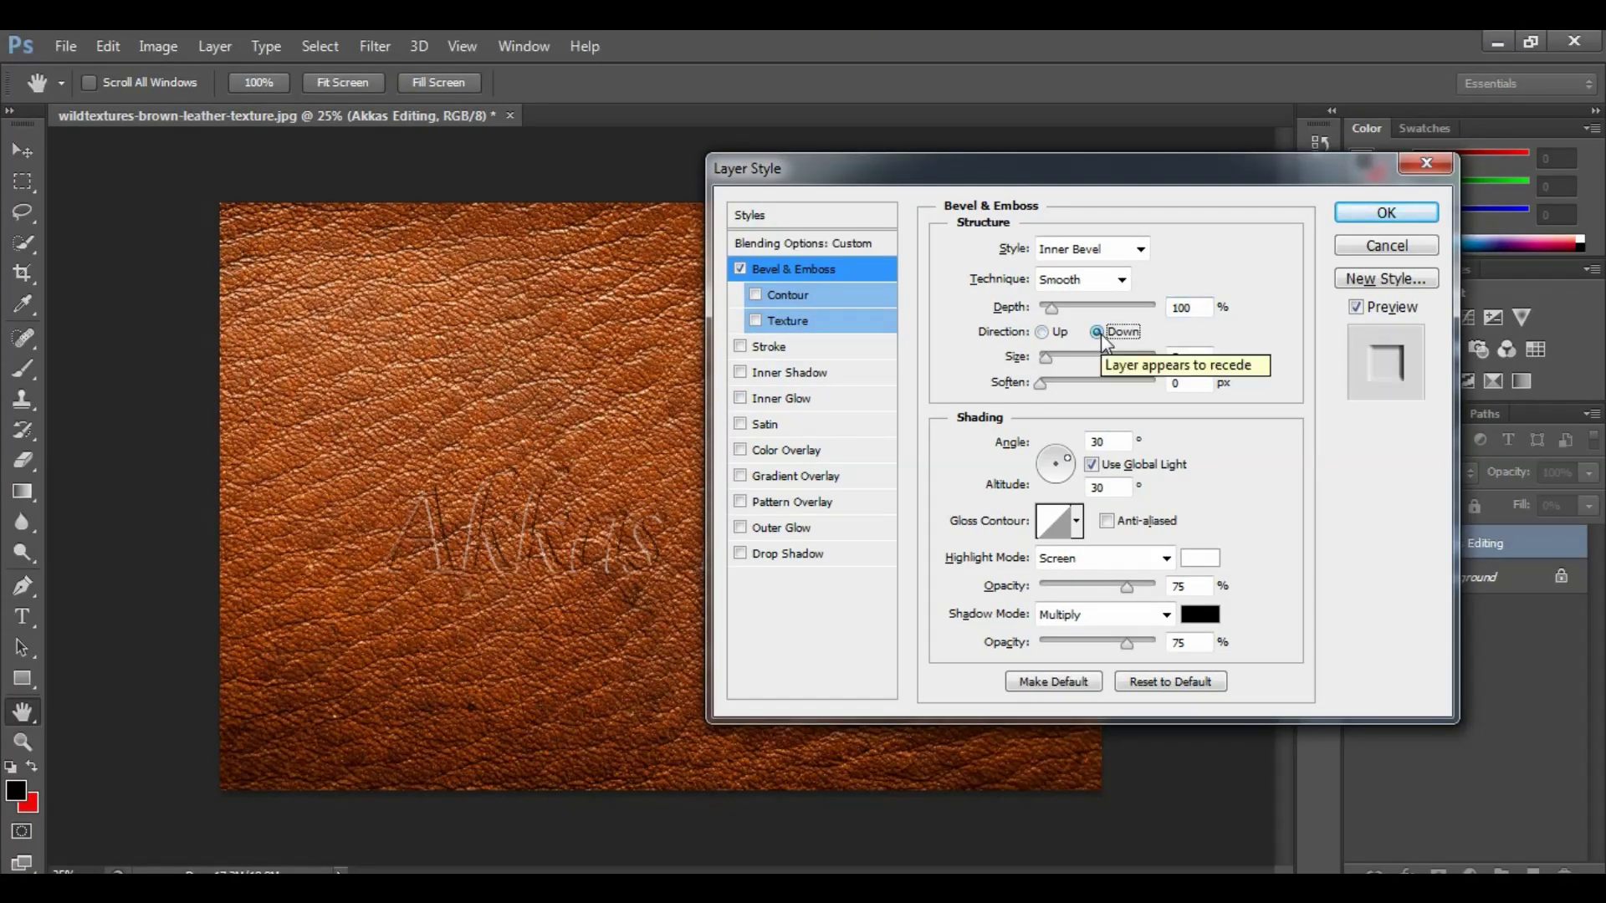
pyautogui.moveTo(1045, 356)
pyautogui.mouseDown()
pyautogui.moveTo(1081, 358)
pyautogui.moveTo(1052, 365)
pyautogui.mouseUp()
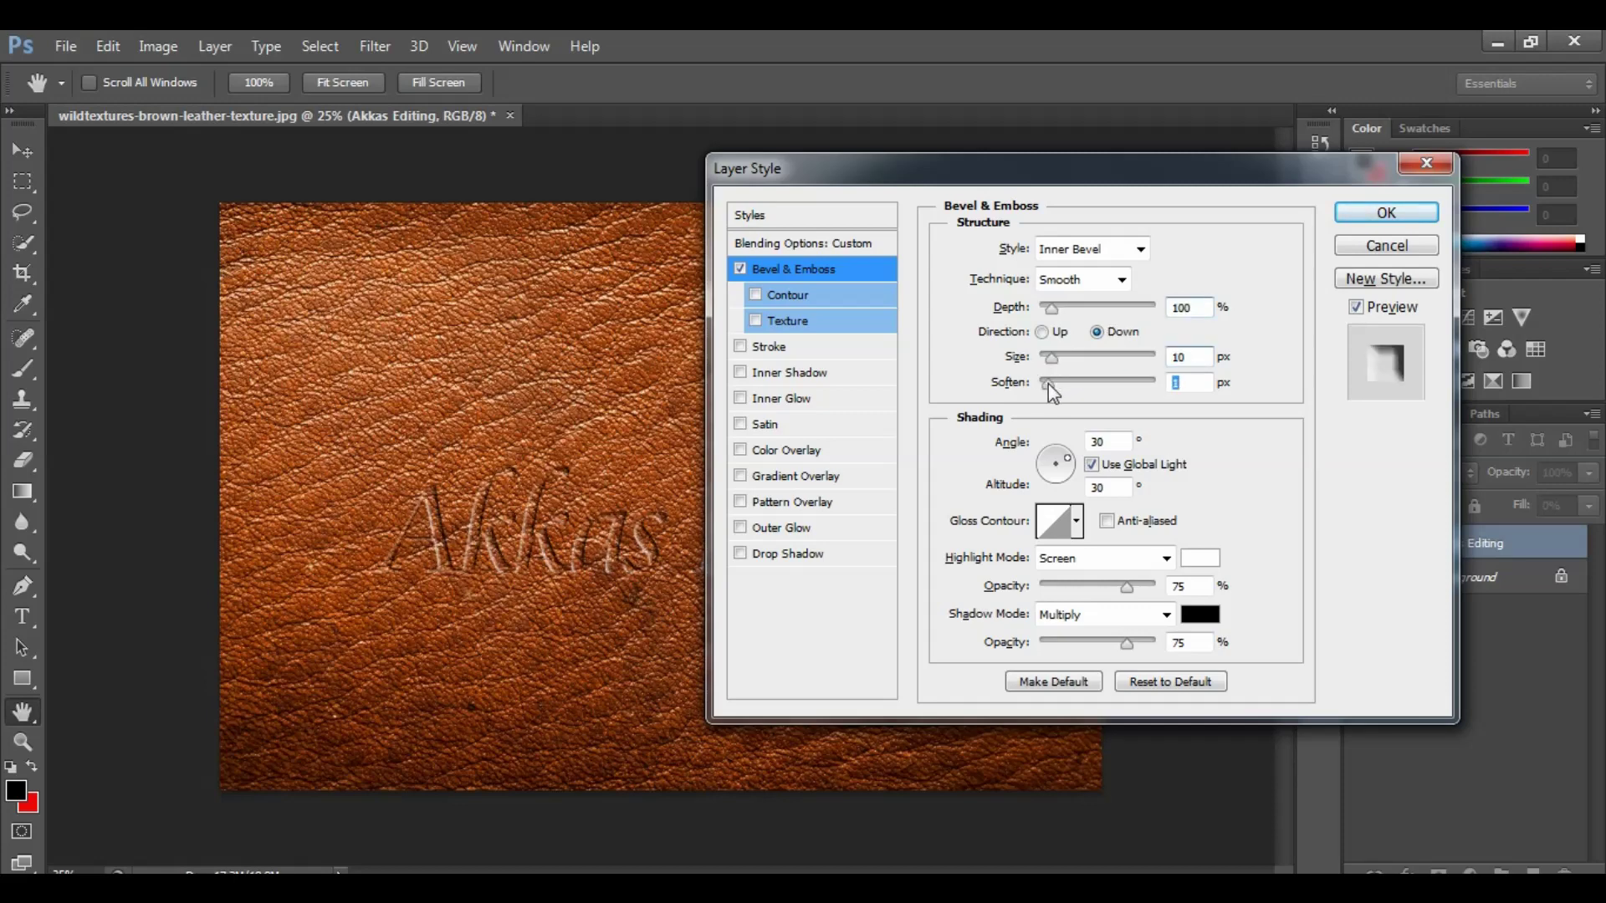
pyautogui.moveTo(1047, 381); pyautogui.dragTo(1048, 385)
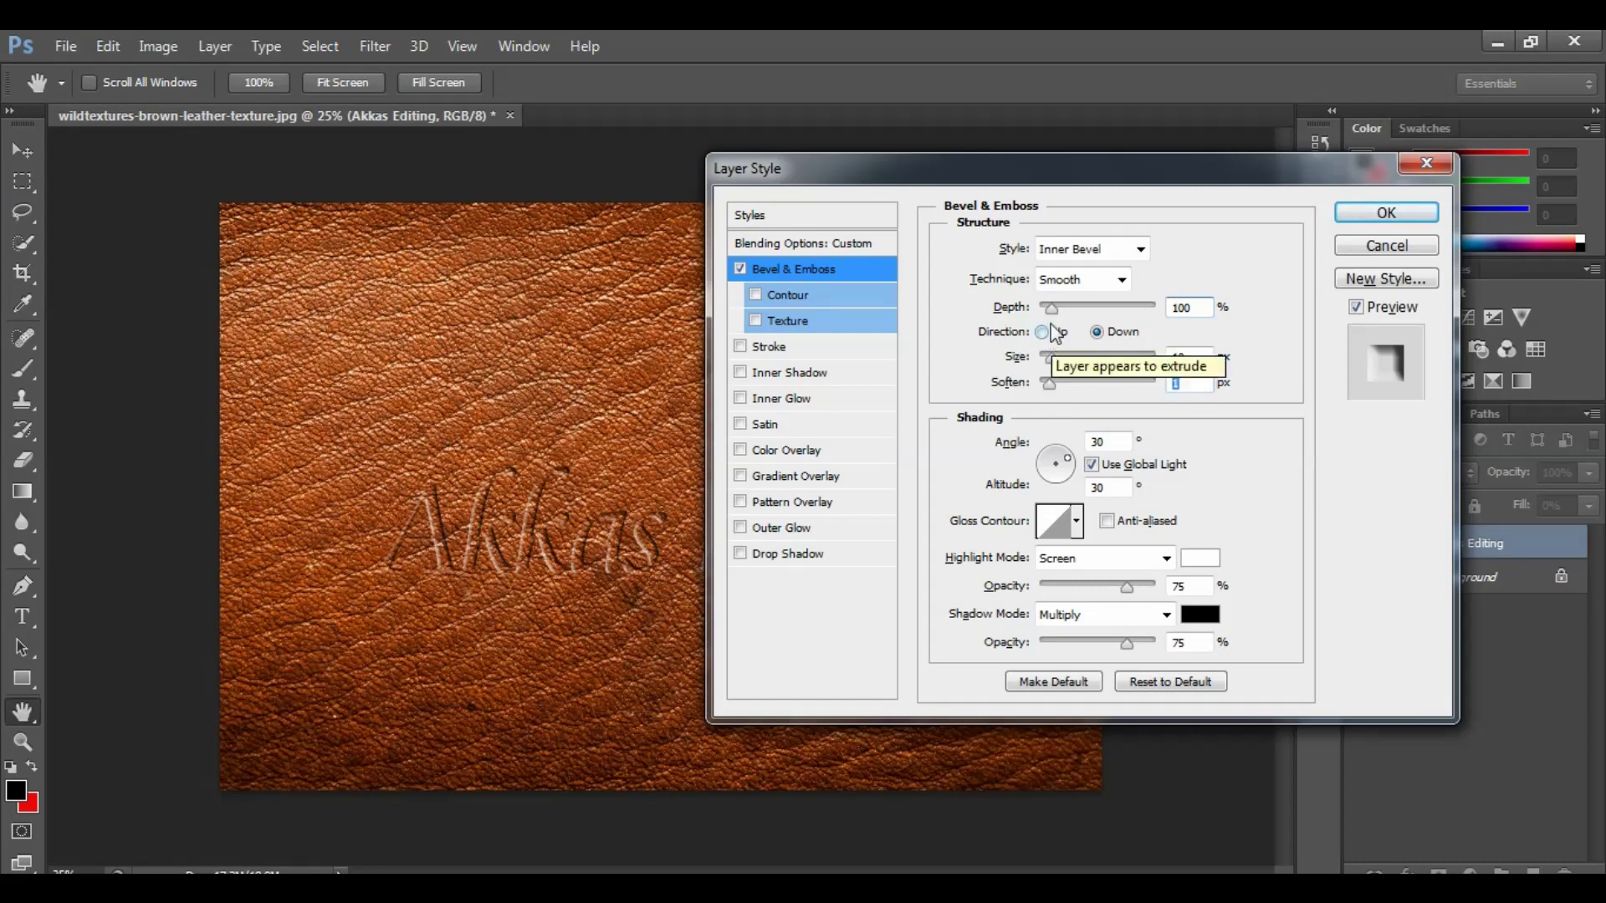
pyautogui.moveTo(1053, 307)
pyautogui.mouseDown()
pyautogui.moveTo(1067, 311)
pyautogui.moveTo(1049, 357)
pyautogui.mouseUp()
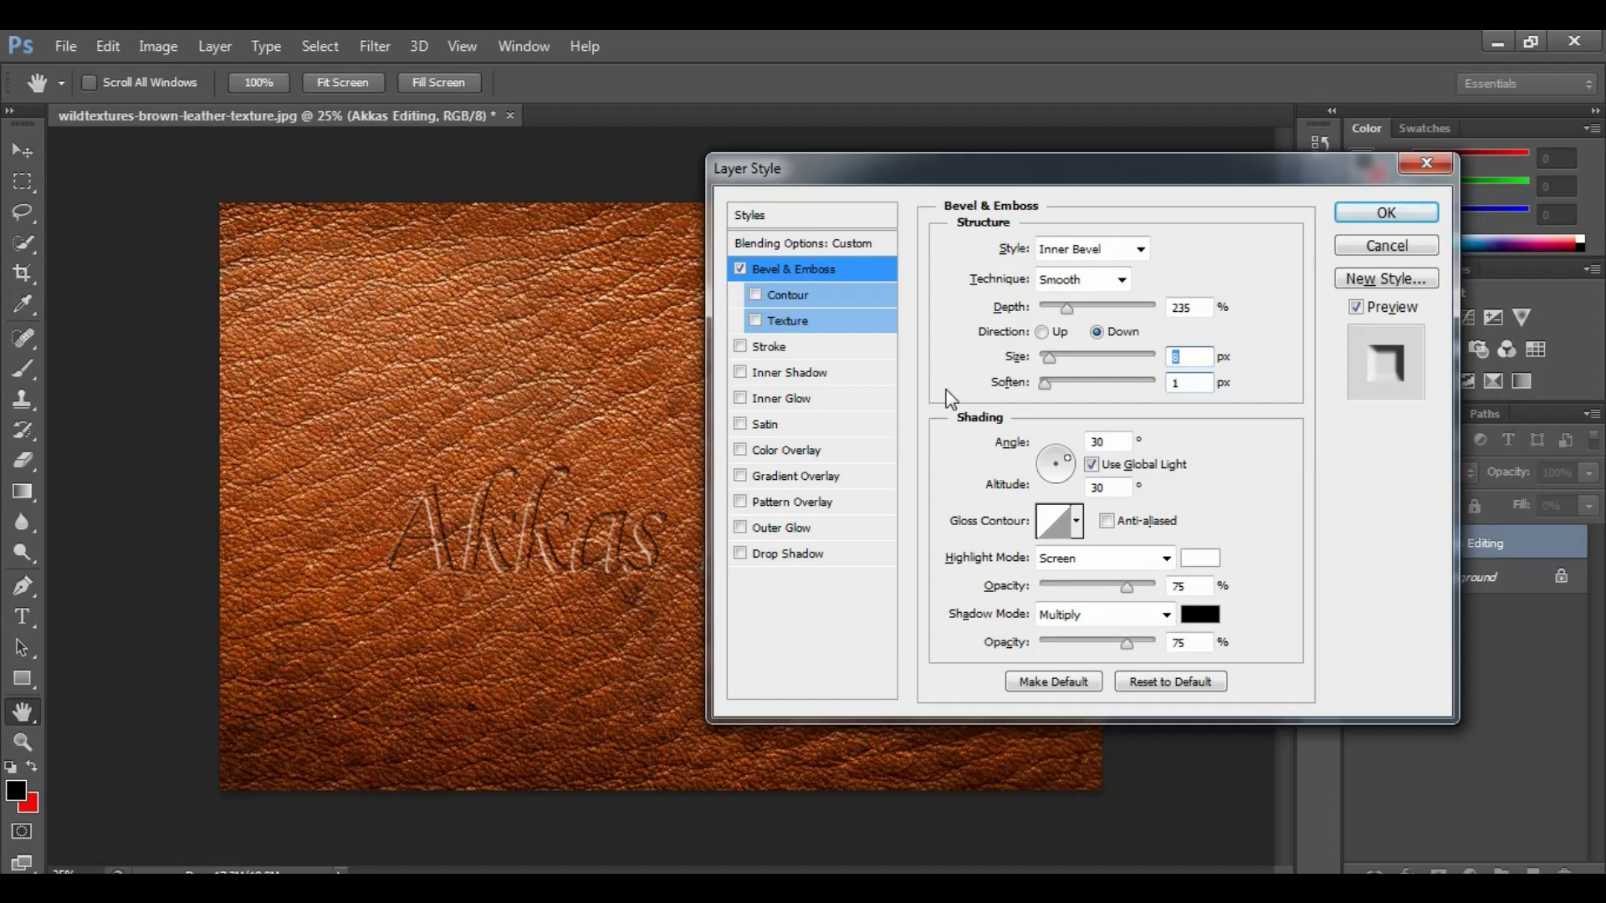
pyautogui.click(803, 242)
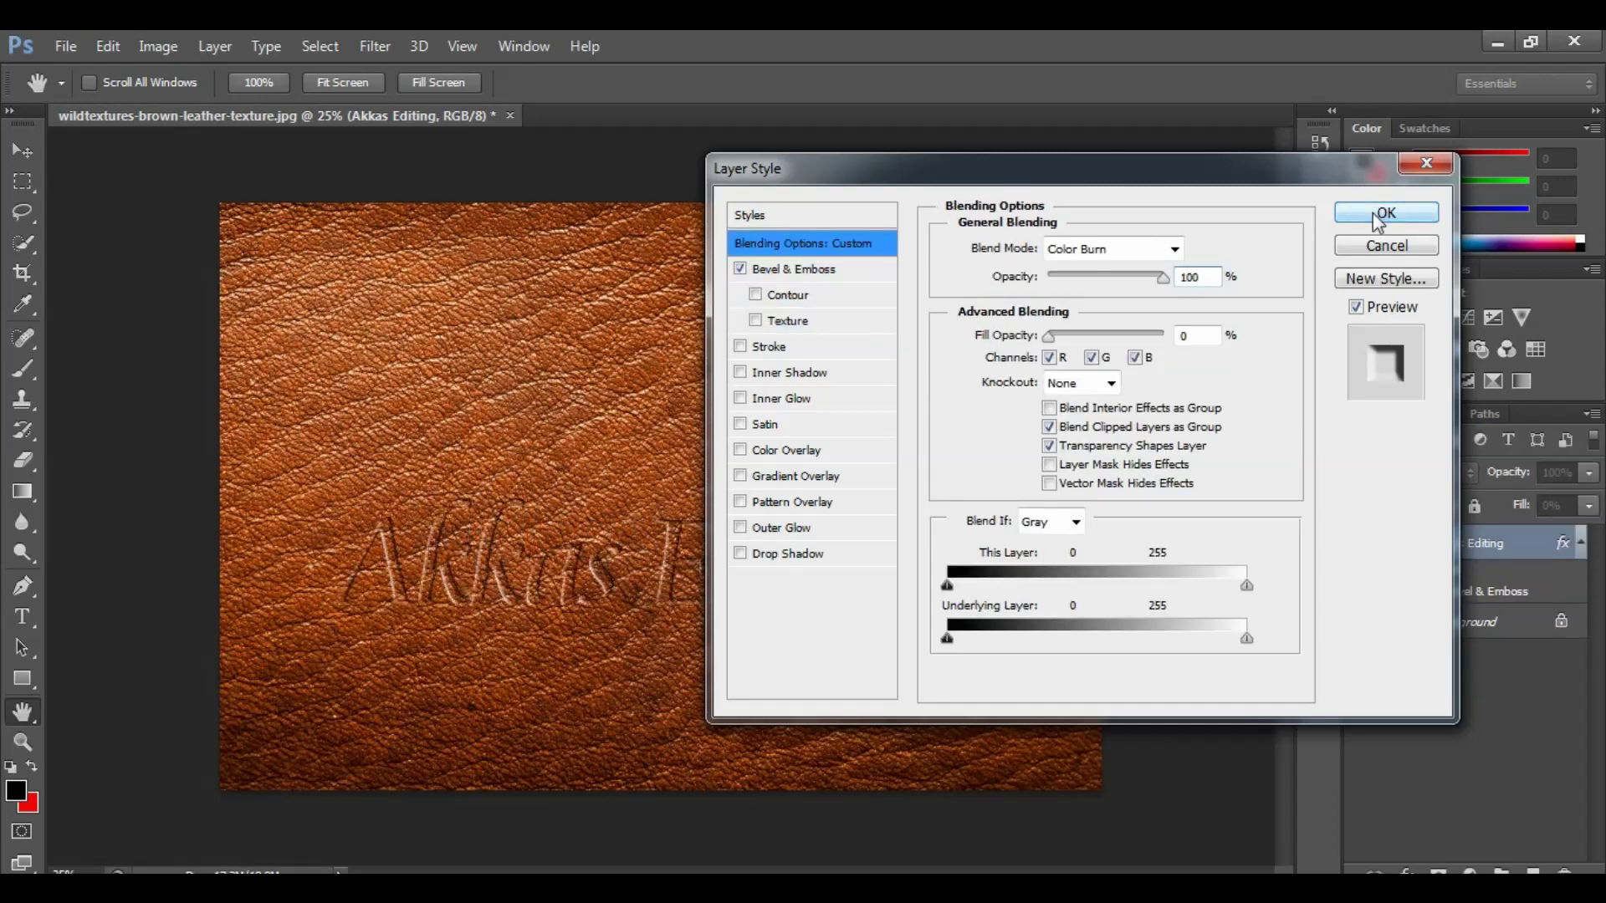
# - Apply the layer style and move the debossed text up toward the leather's centre
pyautogui.click(1376, 215)
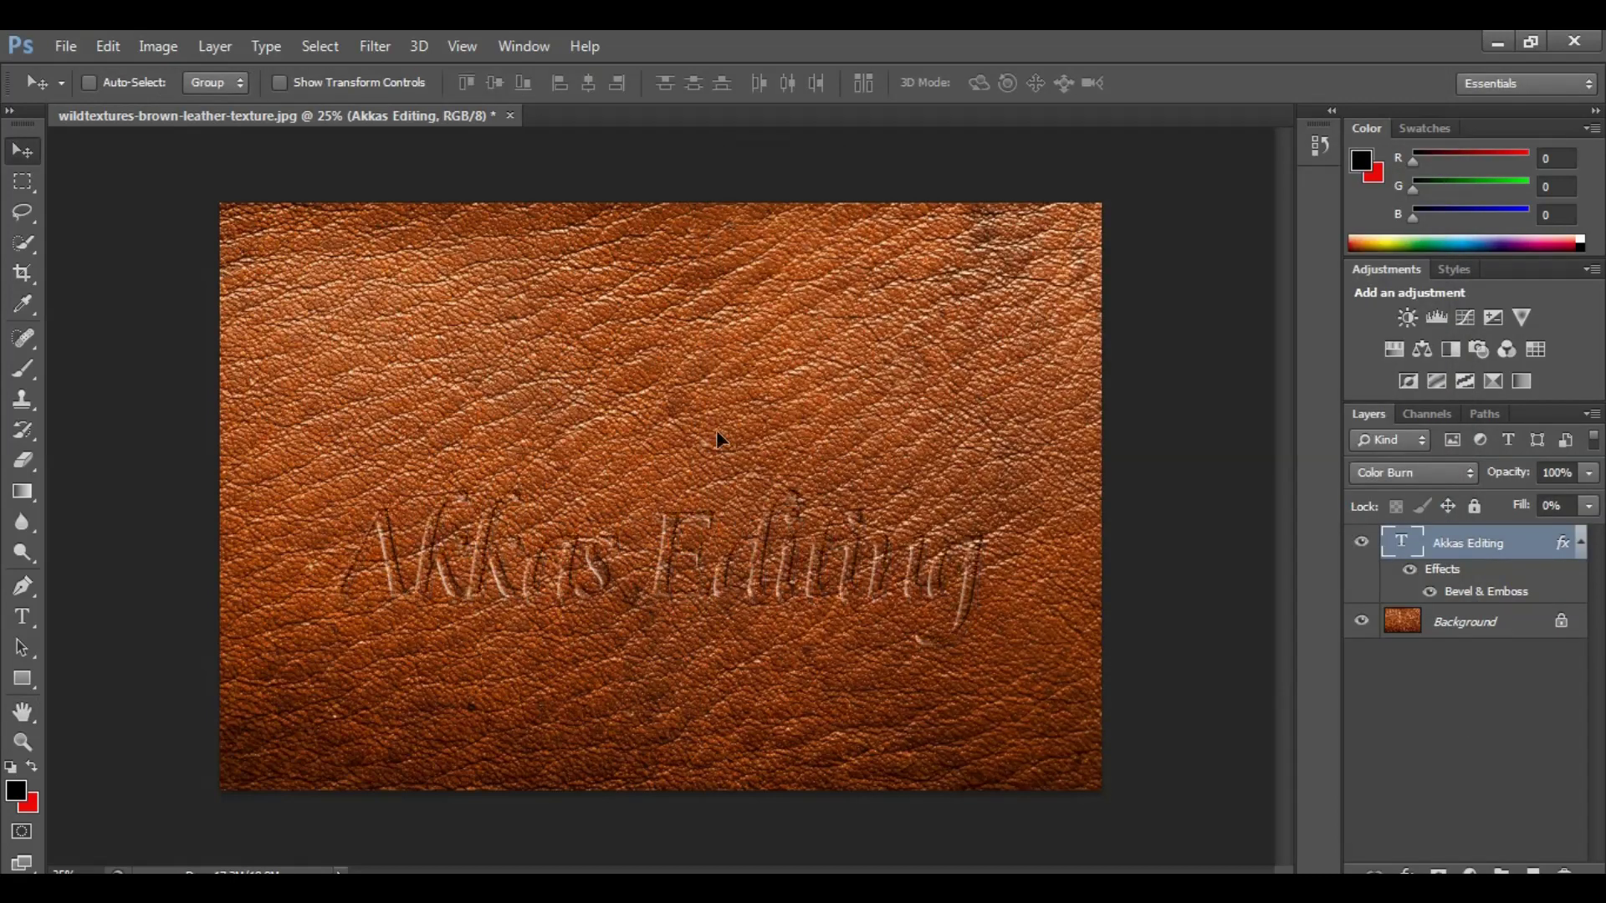
pyautogui.moveTo(716, 430)
pyautogui.mouseDown()
pyautogui.moveTo(721, 369)
pyautogui.moveTo(715, 456)
pyautogui.mouseUp()
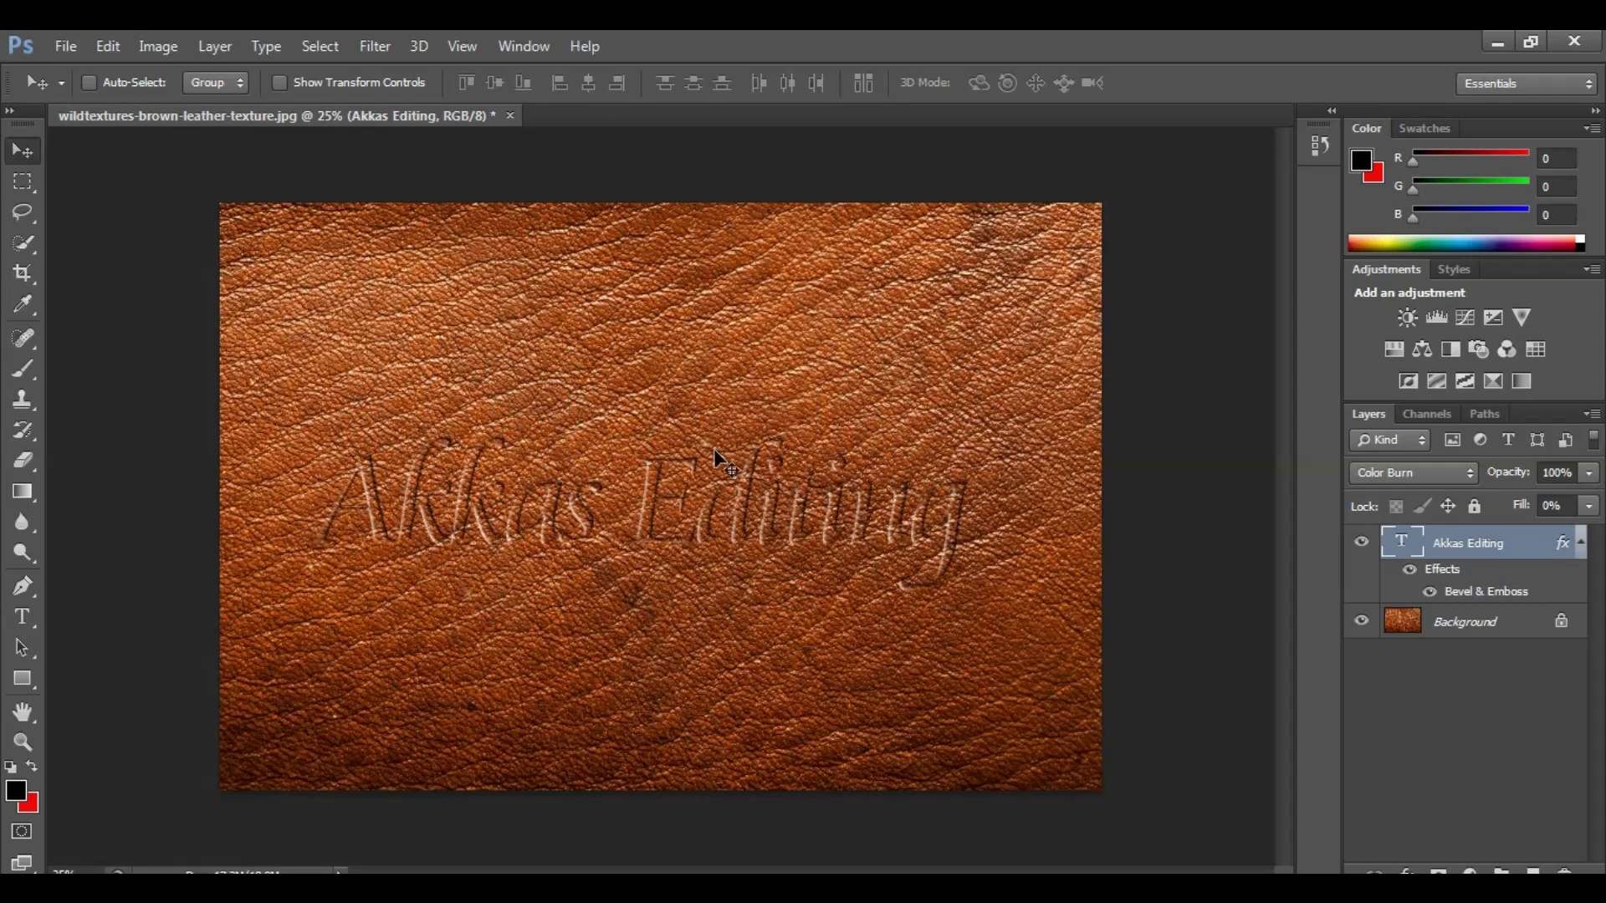